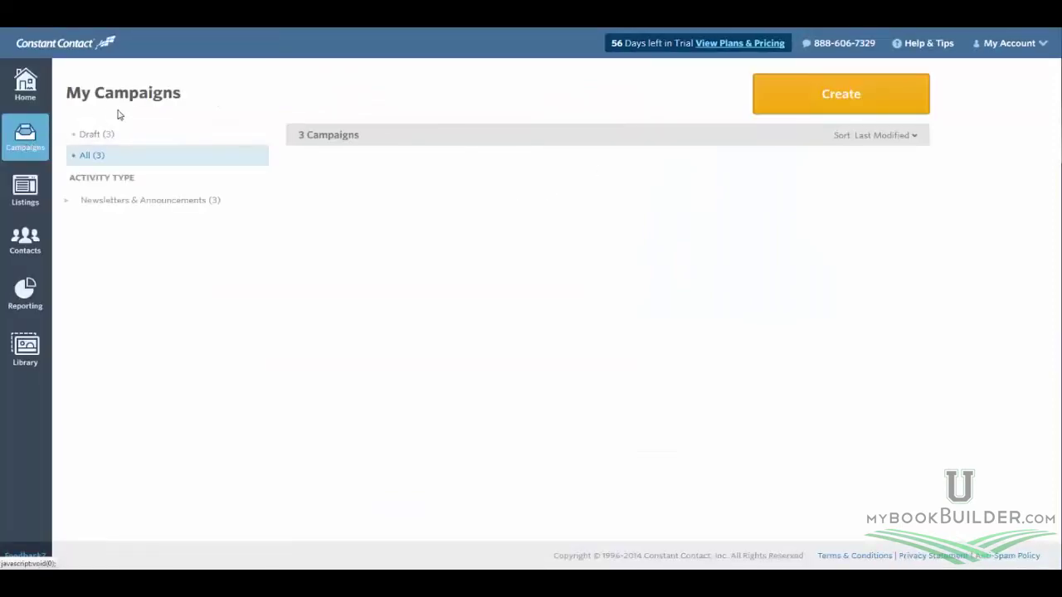
Start a new Custom Code Email campaign from the Newsletters & Announcements category.
left_click(886, 97)
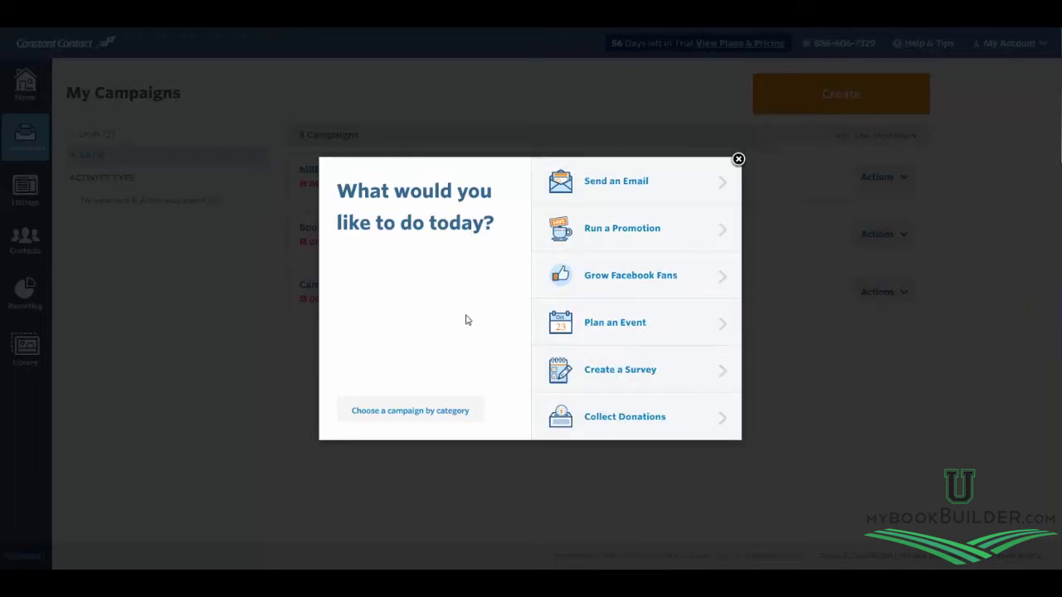
left_click(396, 418)
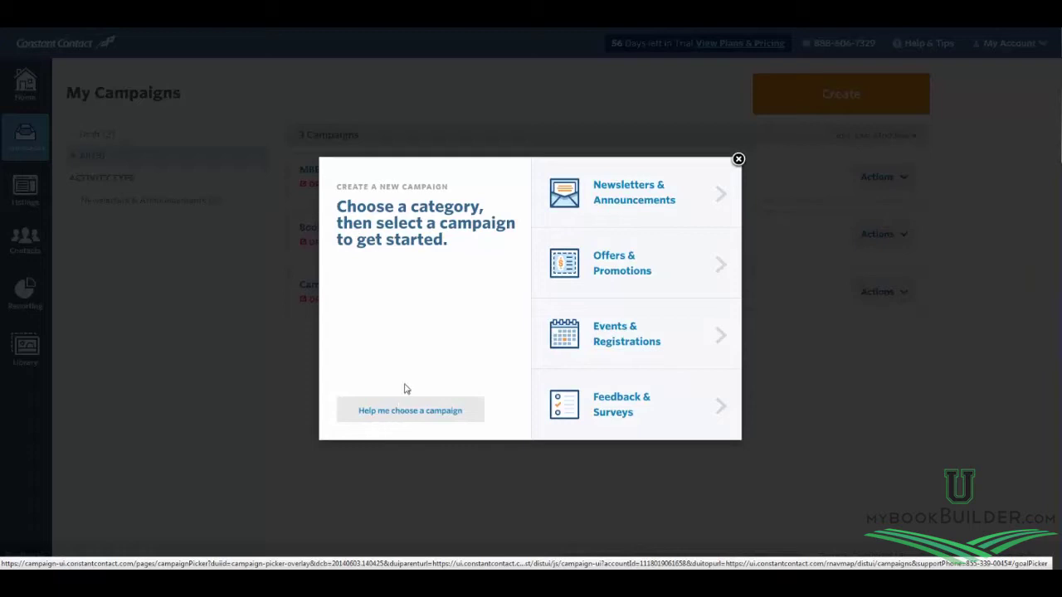
left_click(619, 200)
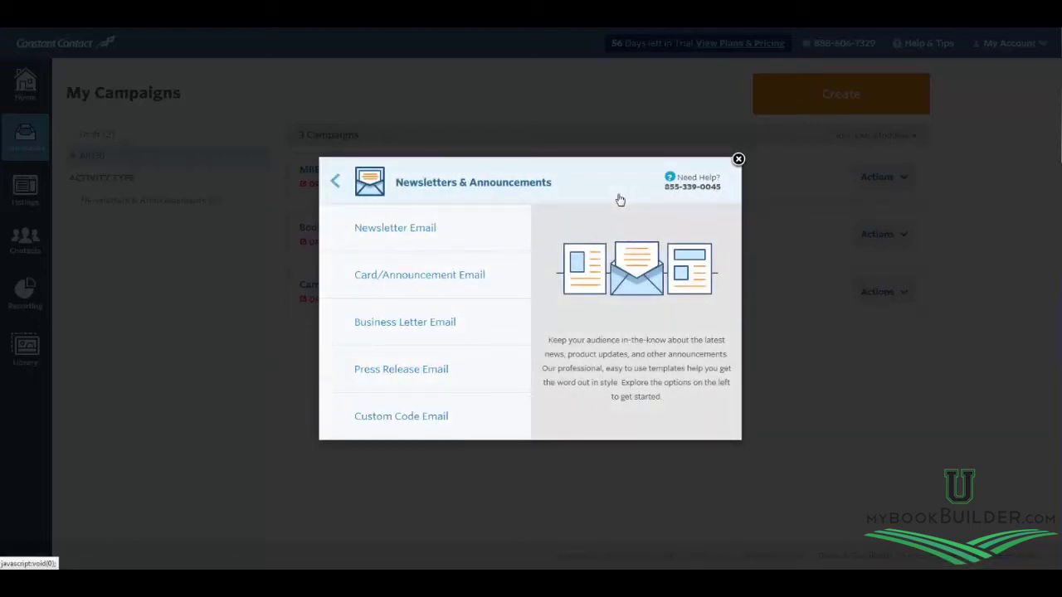
left_click(452, 425)
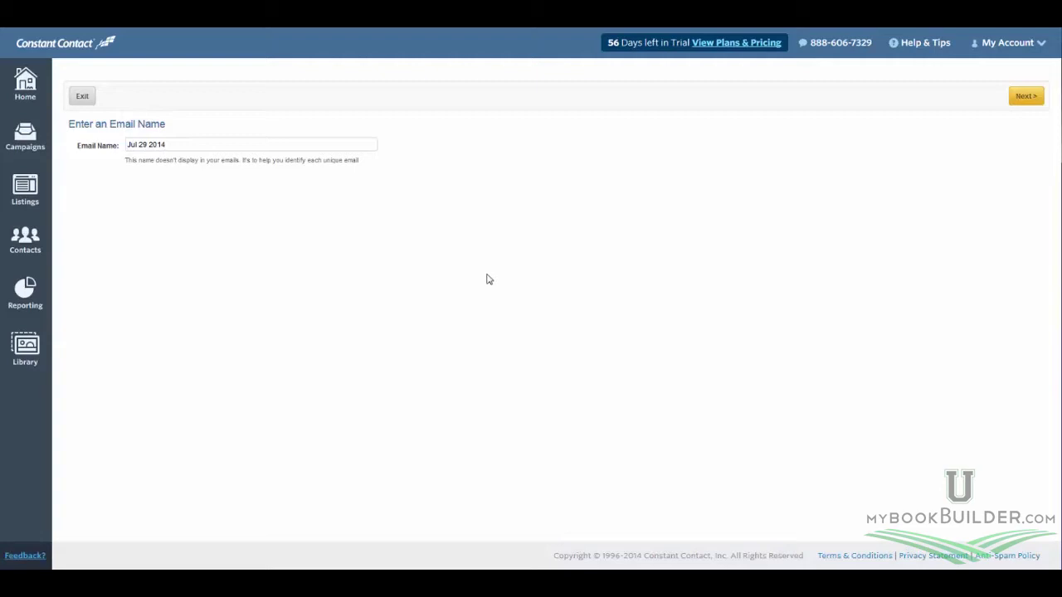
Replace the default name with 'Test 1' and keep HTML as the email format.
triple_click(190, 142)
type("Test 1")
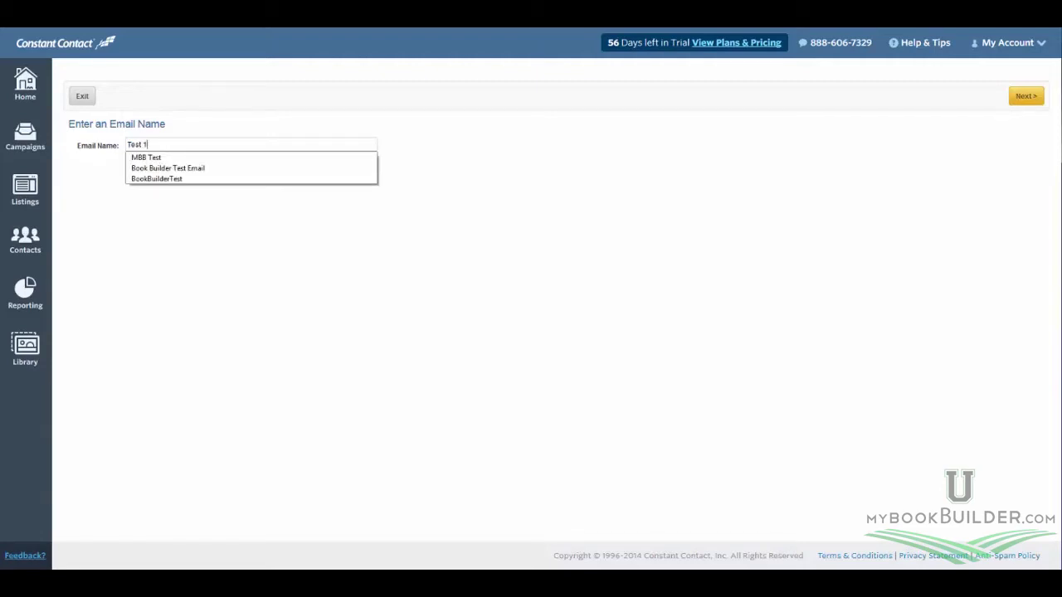
key("Escape")
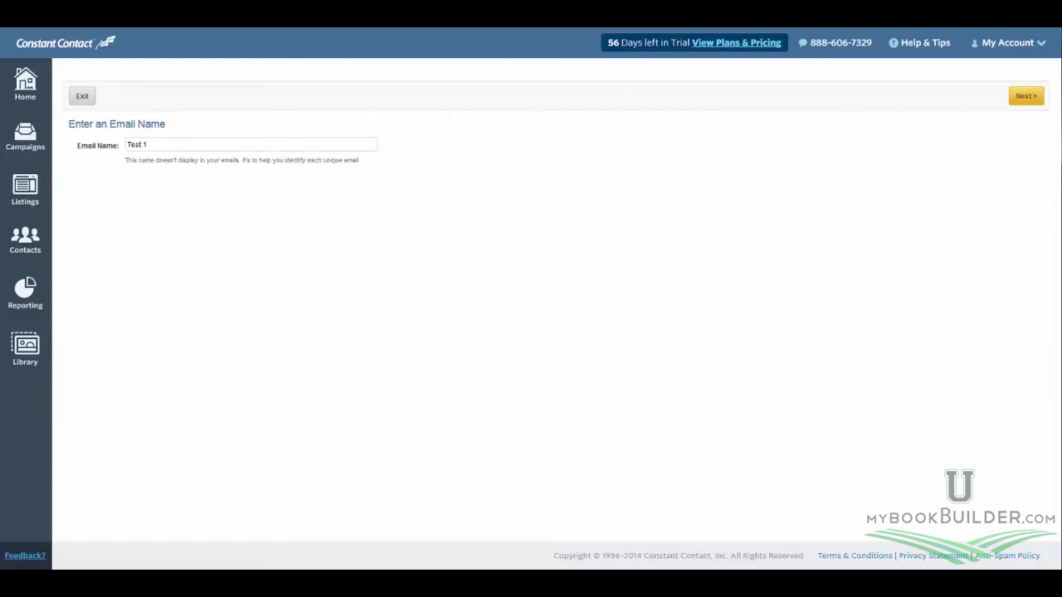
left_click(1027, 97)
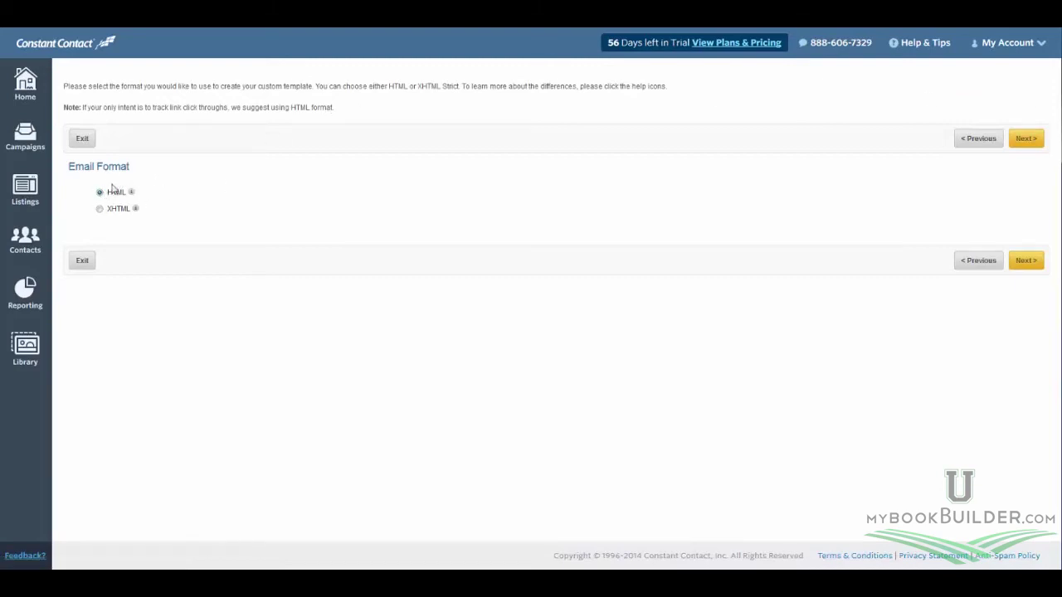
left_click(1027, 141)
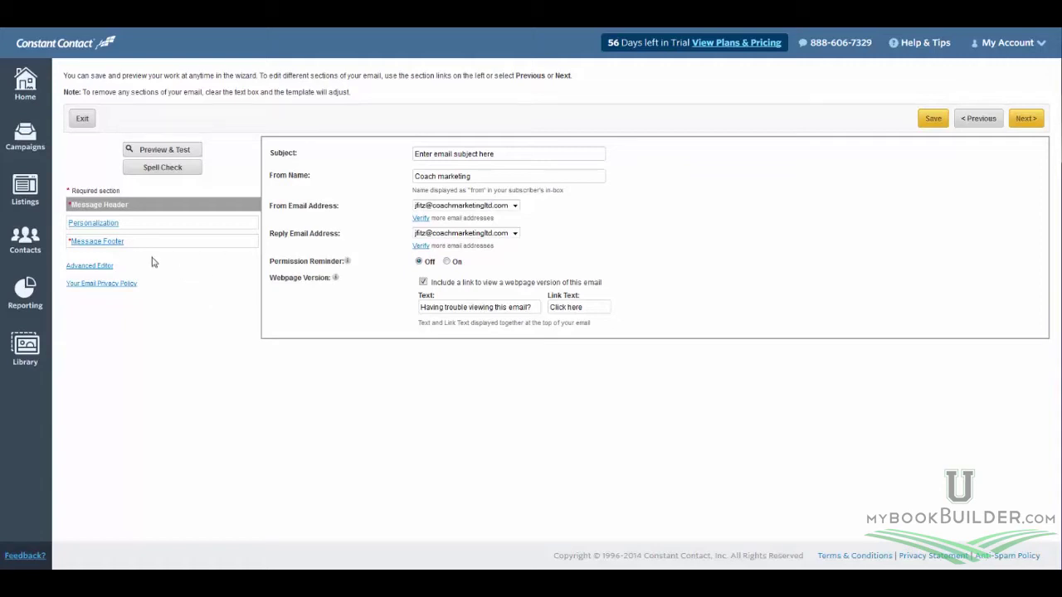
Open the Advanced Editor's default HTML code, then switch to the Notepad file 'DI Assoc E-mail 1'.
left_click(93, 266)
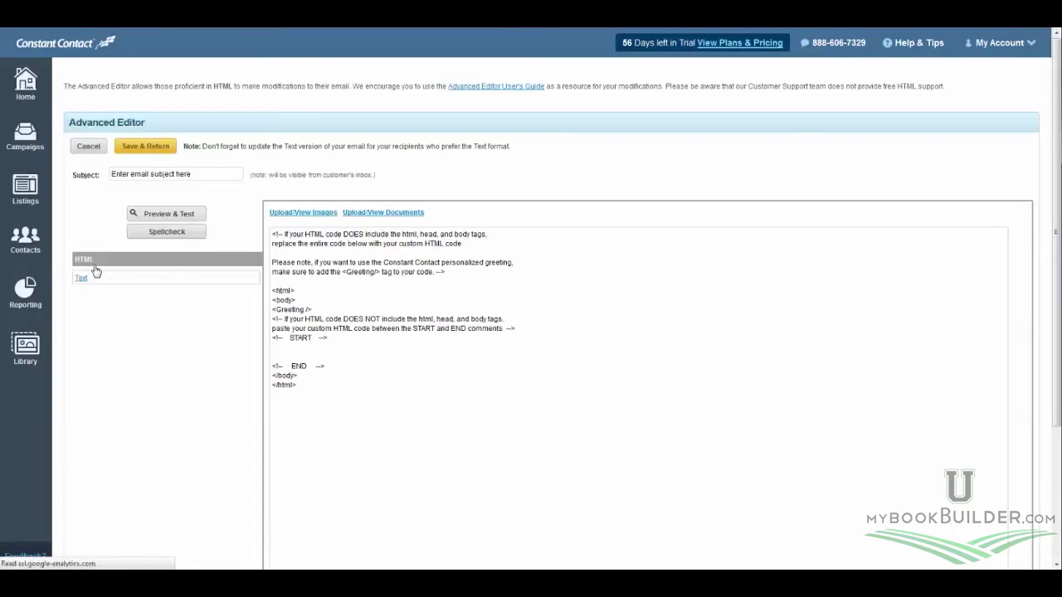
scroll(604, 281, "down", 3)
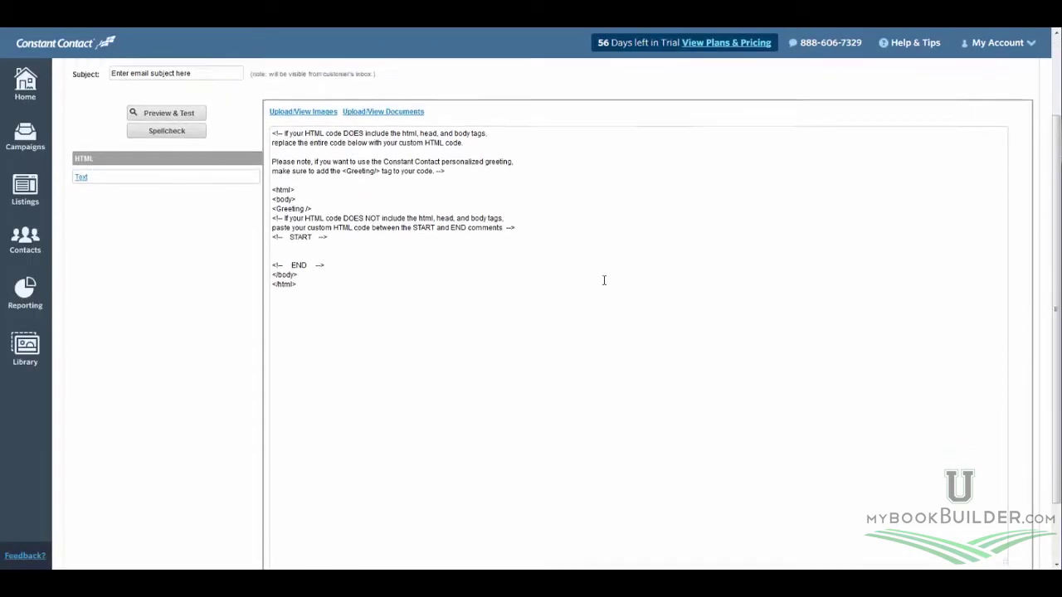
scroll(603, 280, "down", 1)
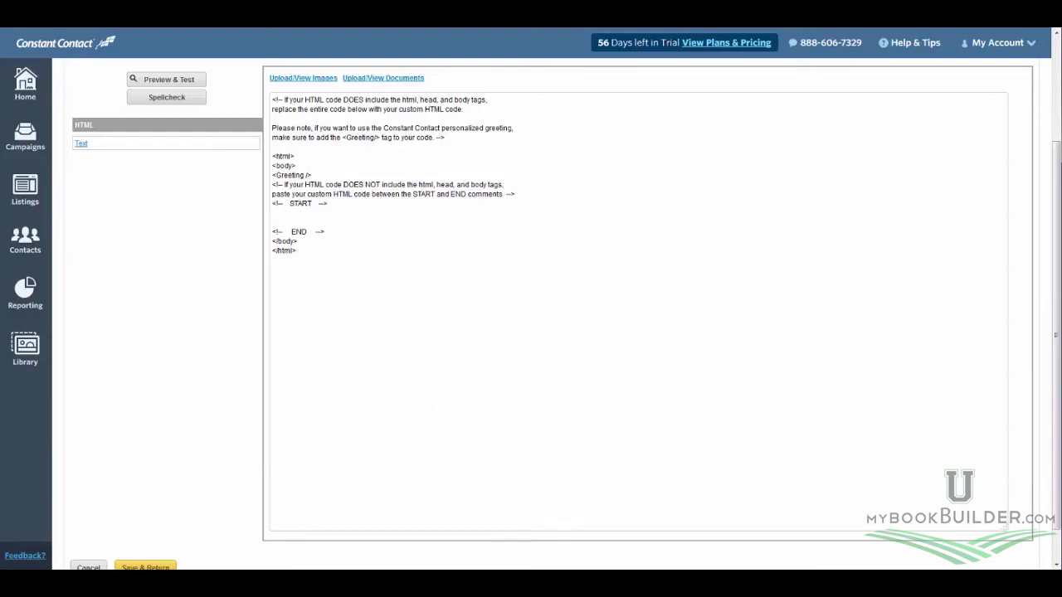
key("alt+Tab")
Copy all the Notepad HTML over the template code and save it.
scroll(699, 294, "up", 1)
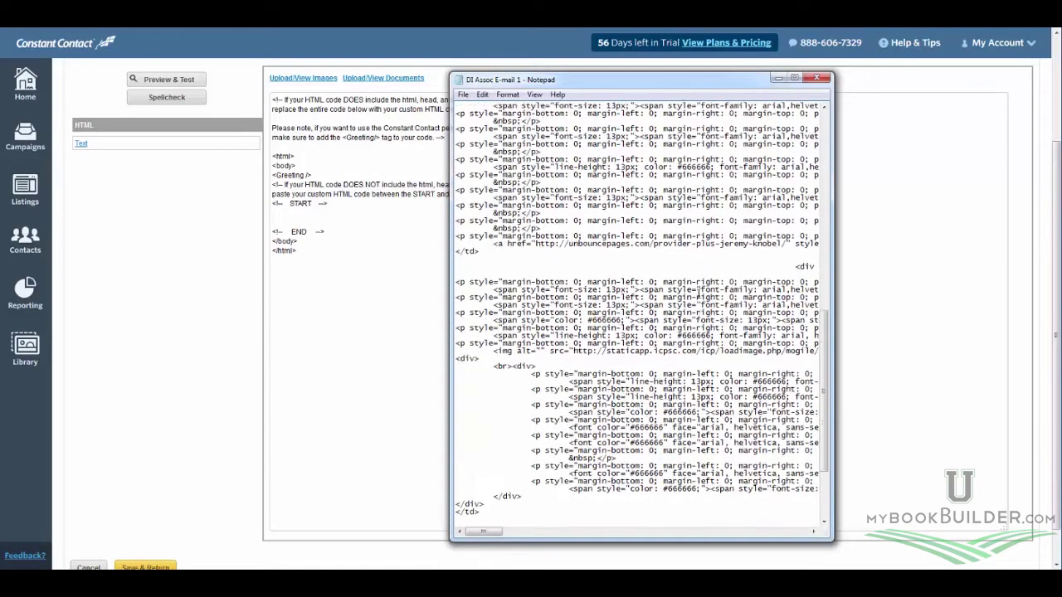
scroll(699, 294, "up", 10)
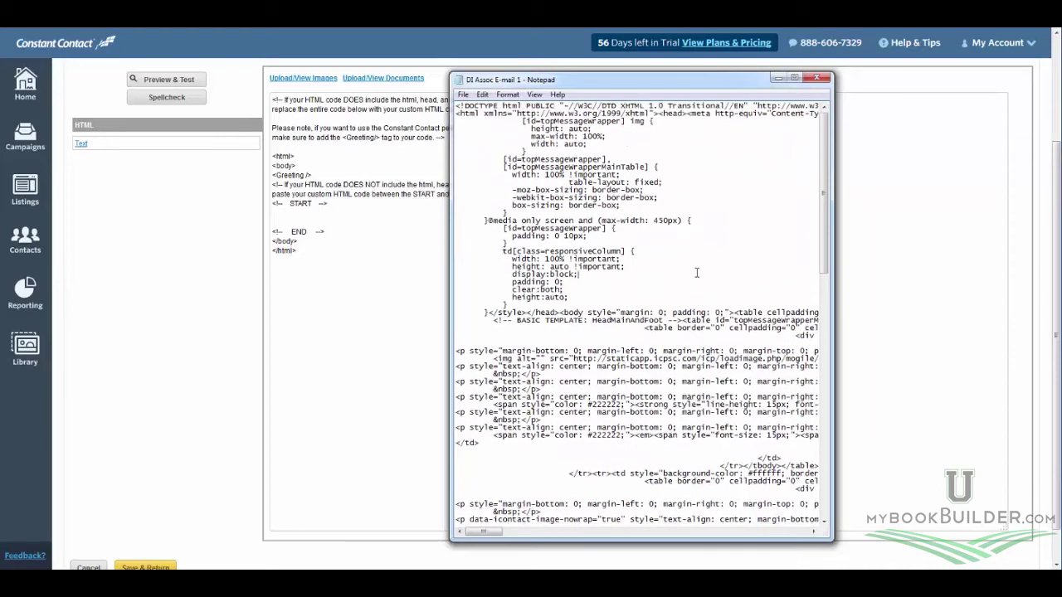
key("ctrl+a")
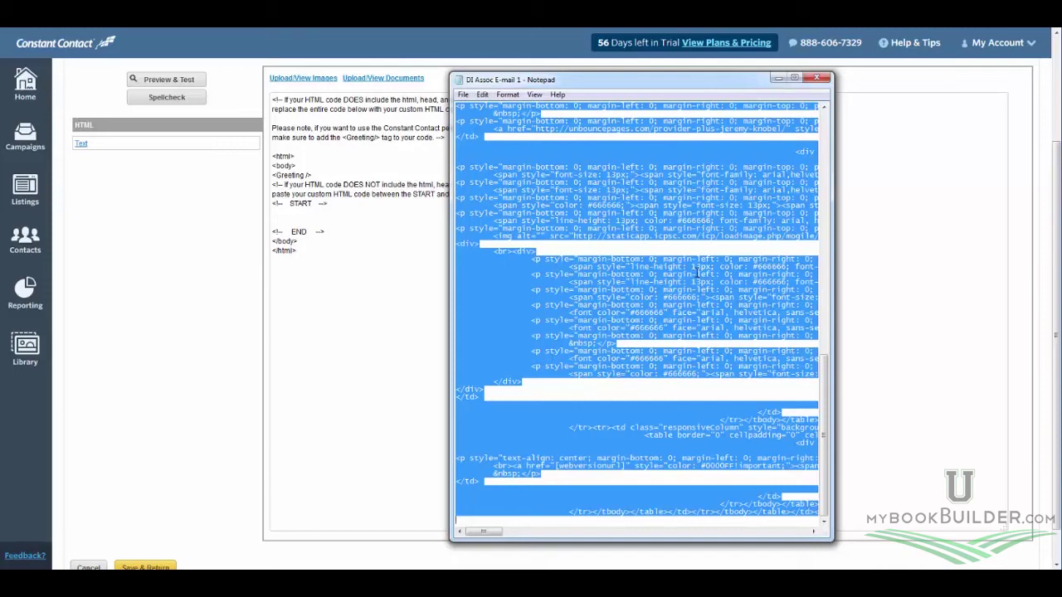
left_click(778, 78)
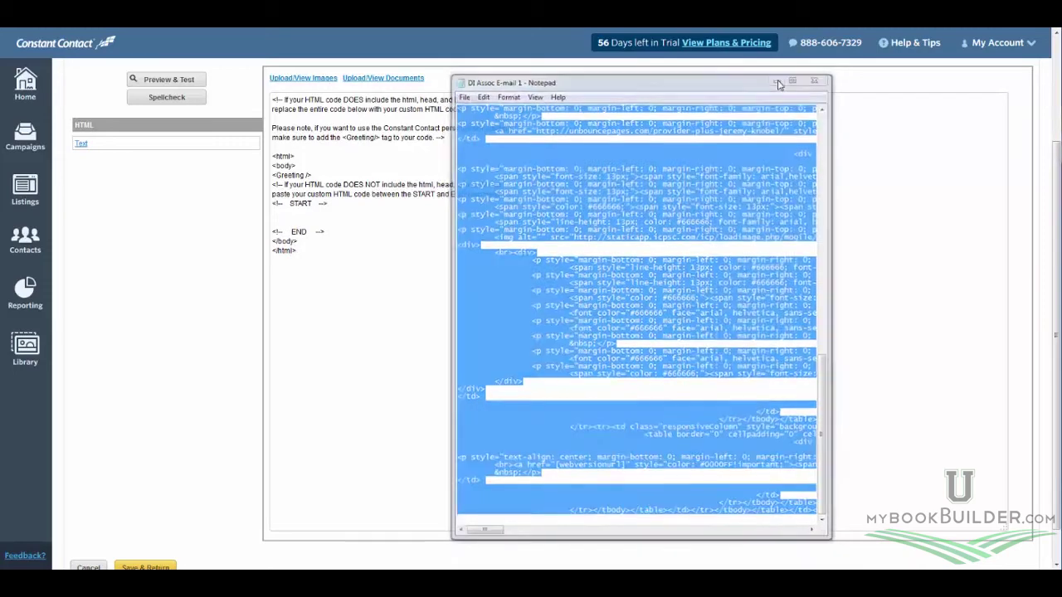
key("ctrl+a")
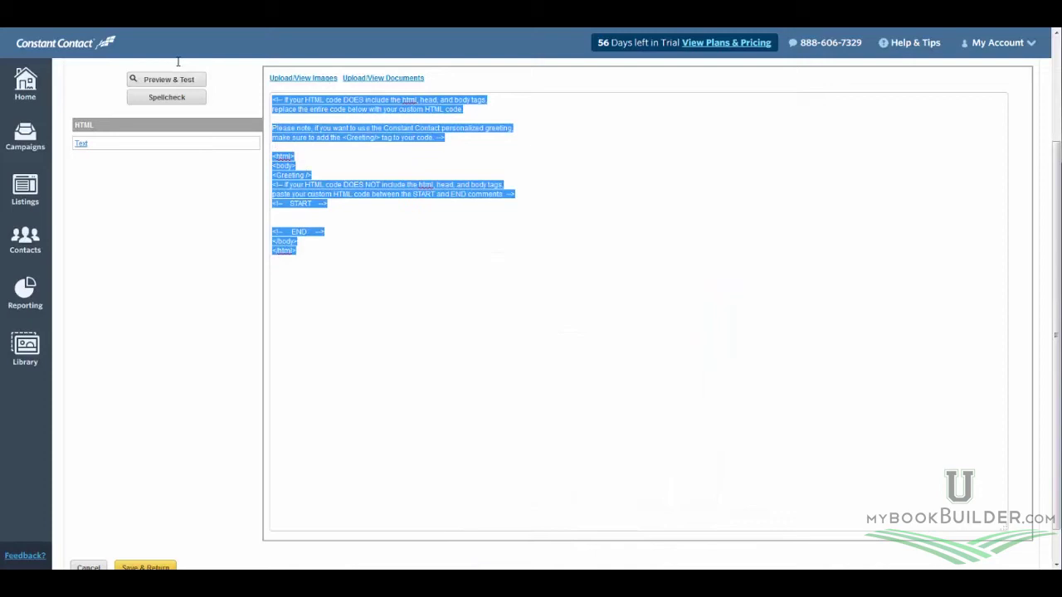
key("ctrl+v")
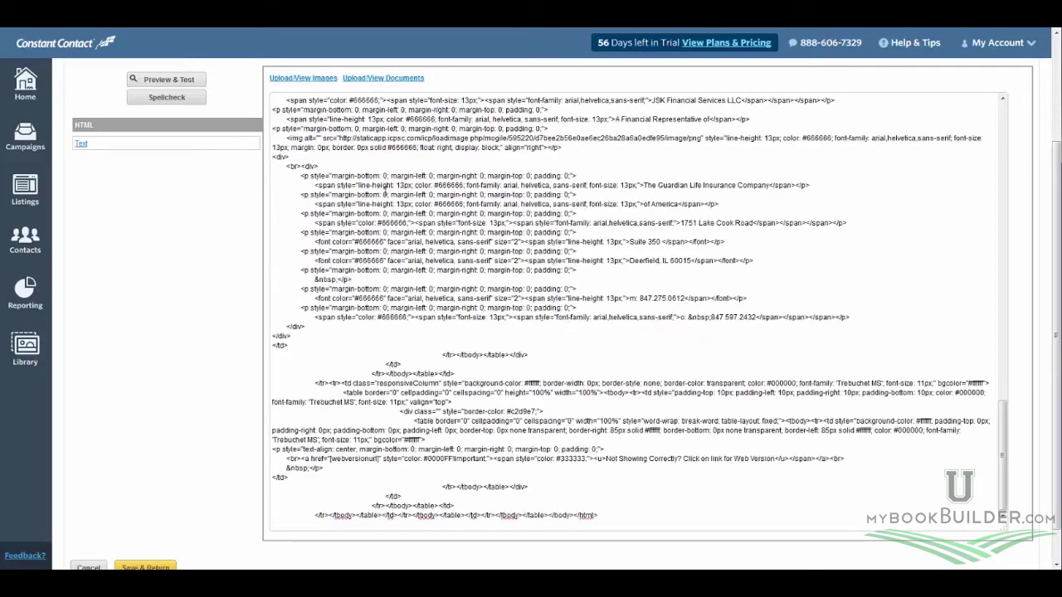
scroll(1046, 128, "up", 3)
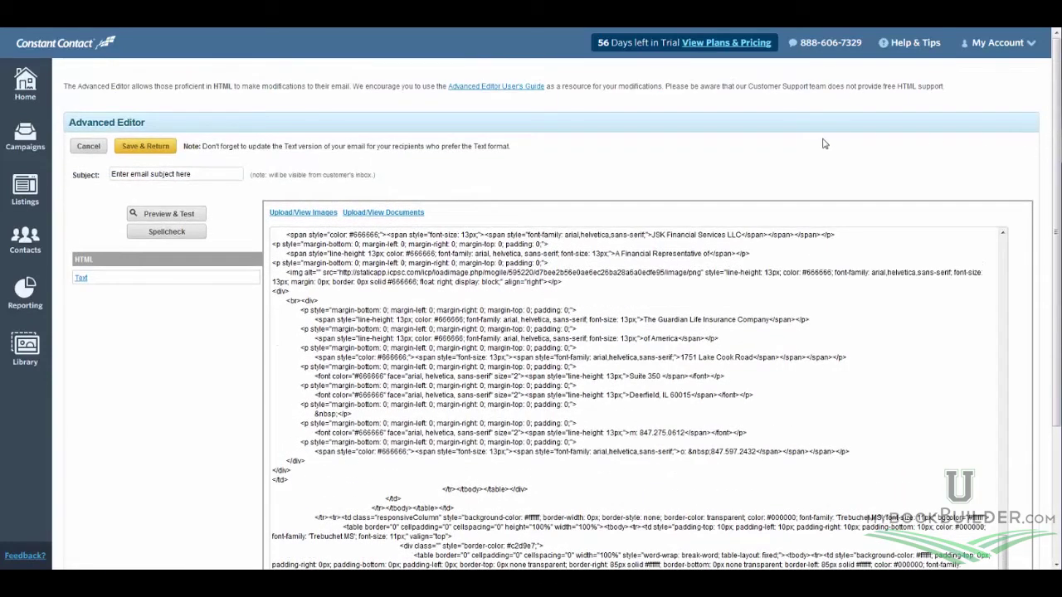
left_click(149, 150)
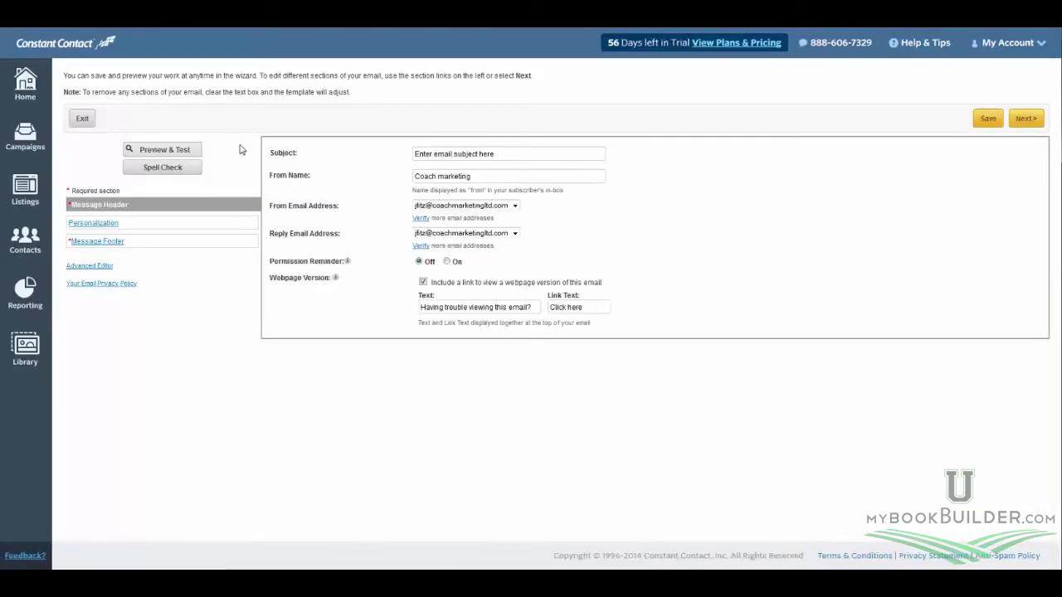
Preview the email, centring the popup and scrolling through the Lake County Bar Association design.
left_click(166, 150)
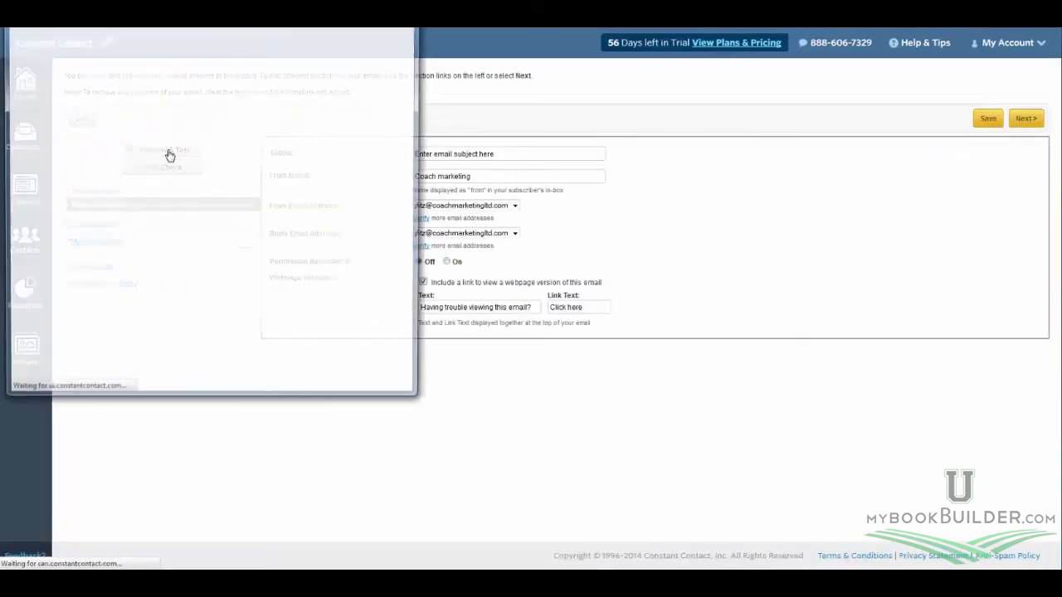
left_click_drag(230, 27, 534, 114)
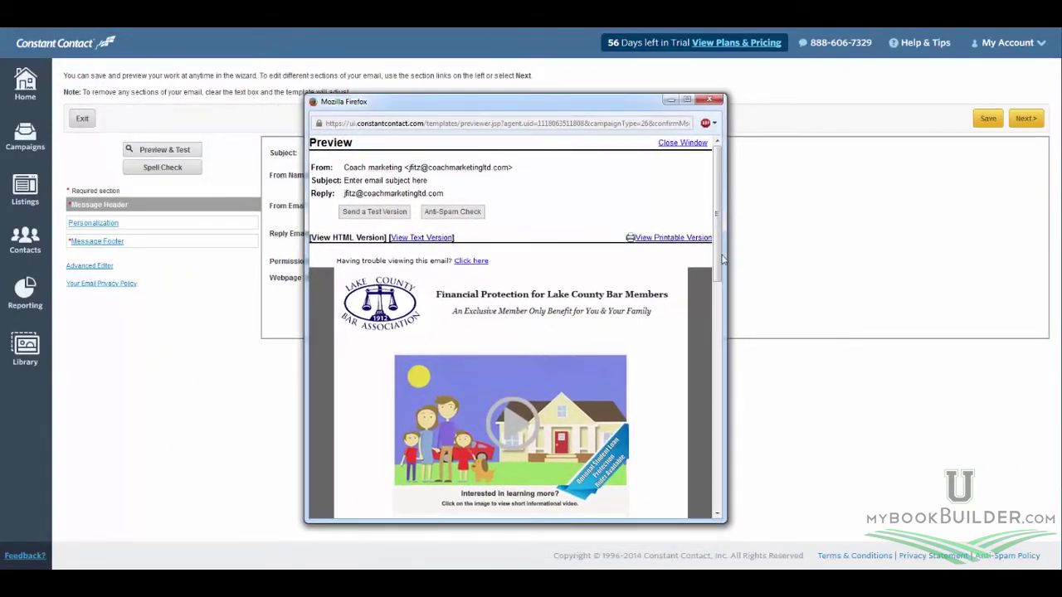
mouse_move(723, 260)
left_mouse_down()
mouse_move(716, 491)
mouse_move(721, 279)
mouse_move(721, 294)
left_mouse_up()
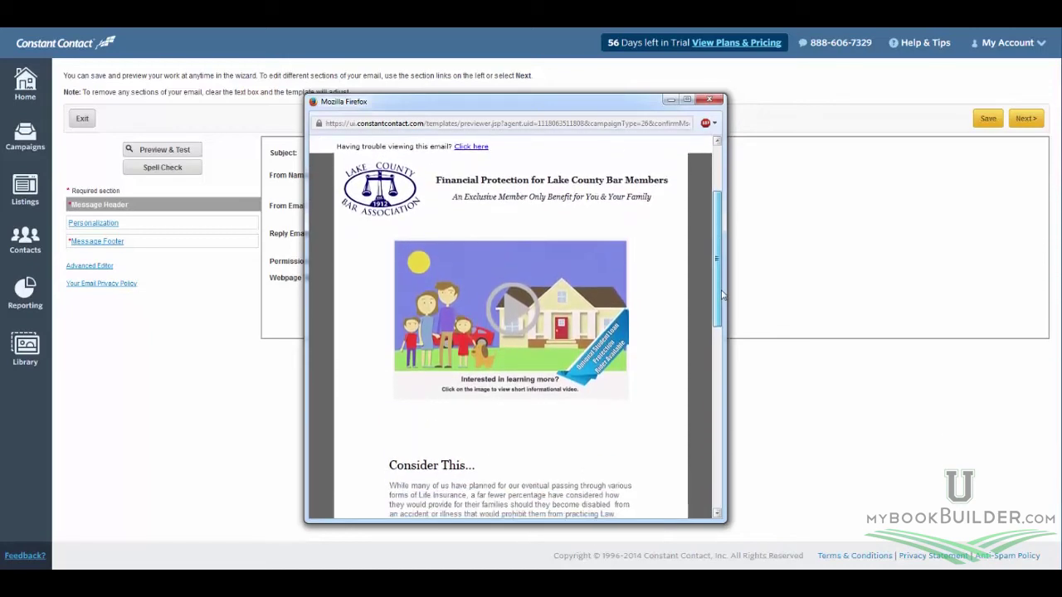
left_click_drag(720, 294, 709, 328)
Test the video image link, go back to the preview, and close it.
left_click(516, 243)
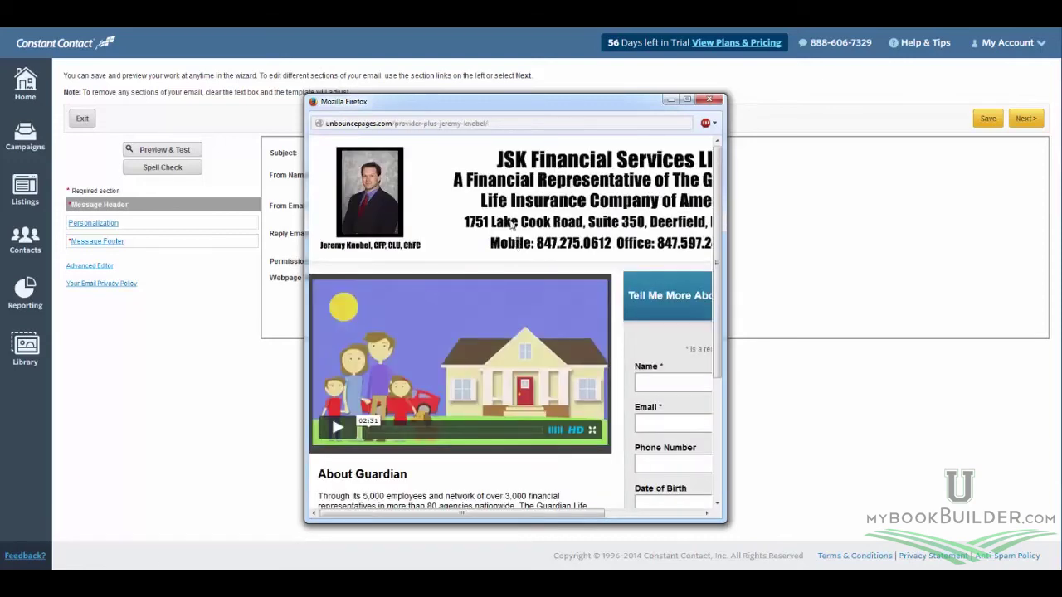
right_click(463, 155)
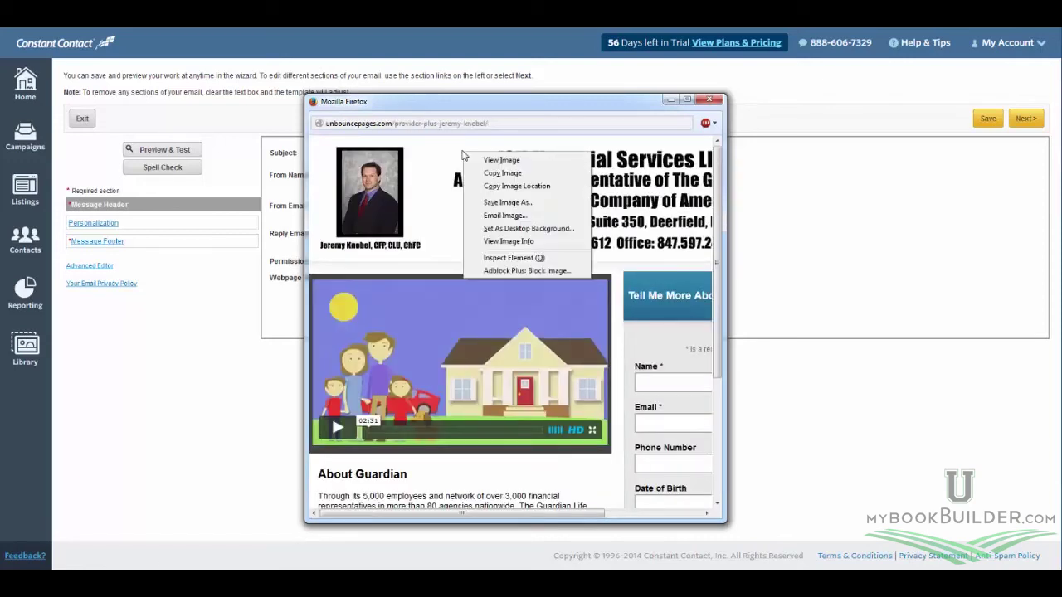
right_click(618, 347)
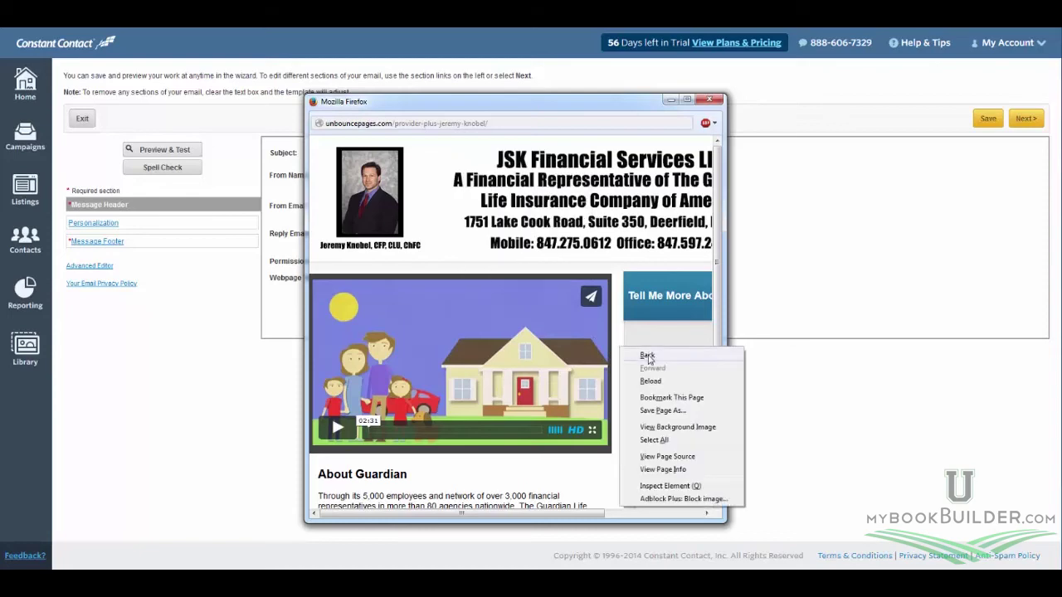
left_click(648, 357)
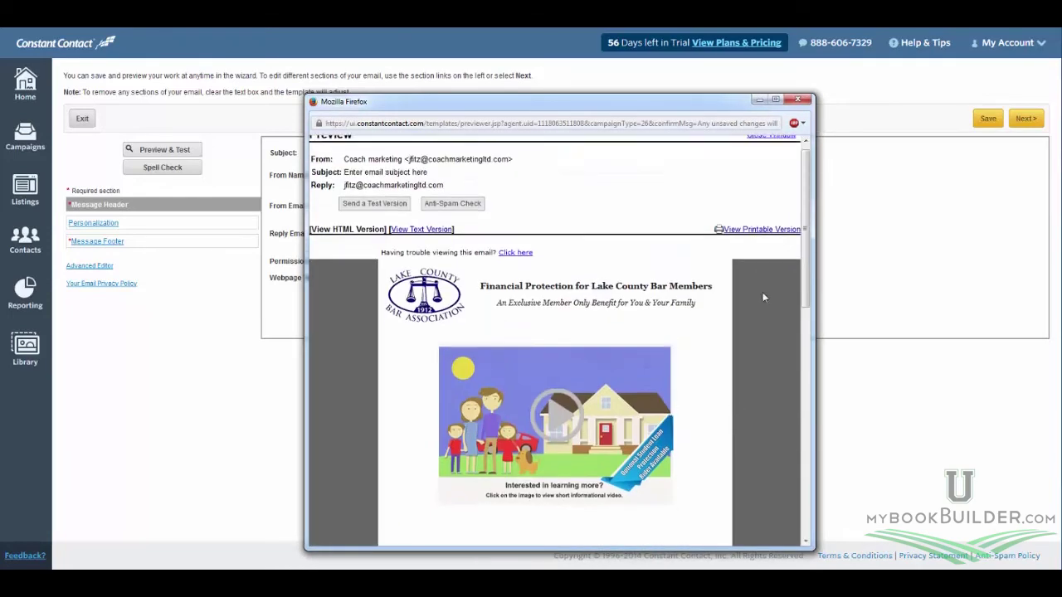
left_click(797, 100)
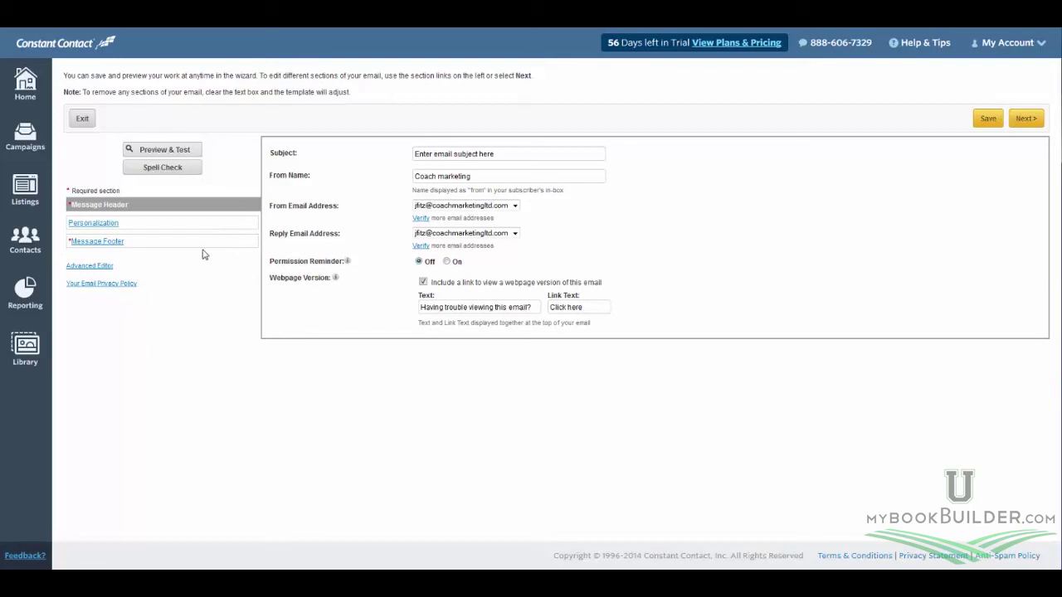
Continue from the Message Header page to the next wizard section.
left_click(1026, 119)
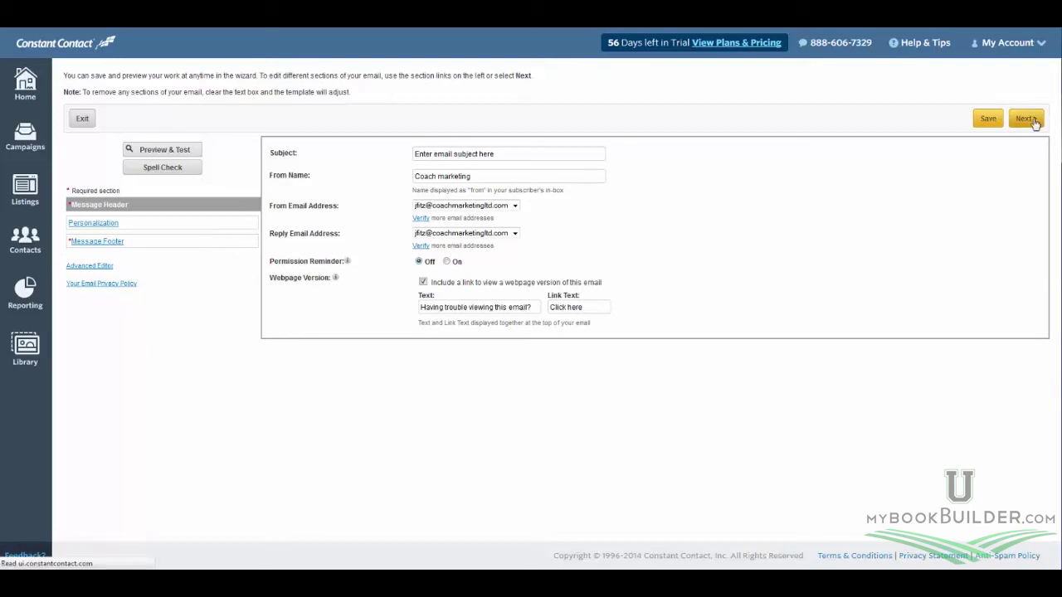